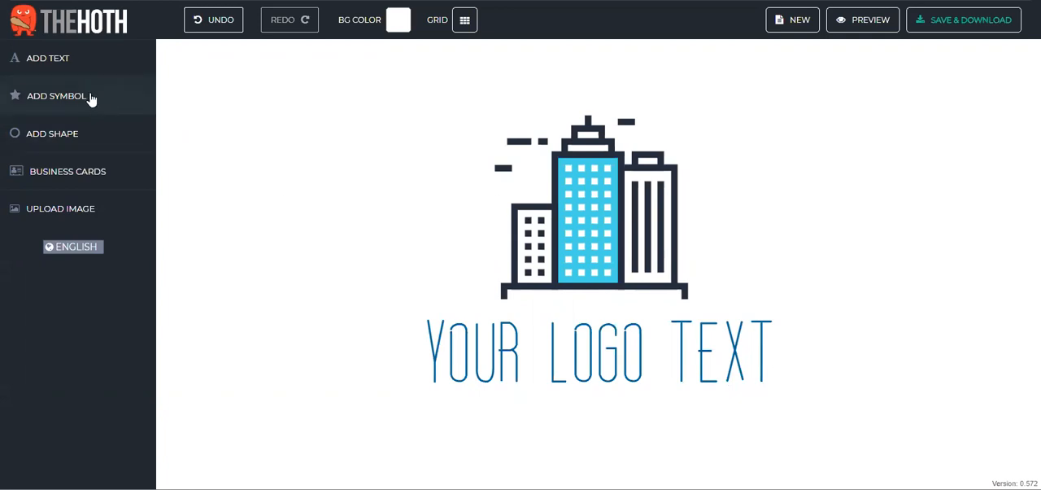
# Step: Browse the symbol library with its category list, and the collection of basic shapes
pyautogui.click(61, 99)
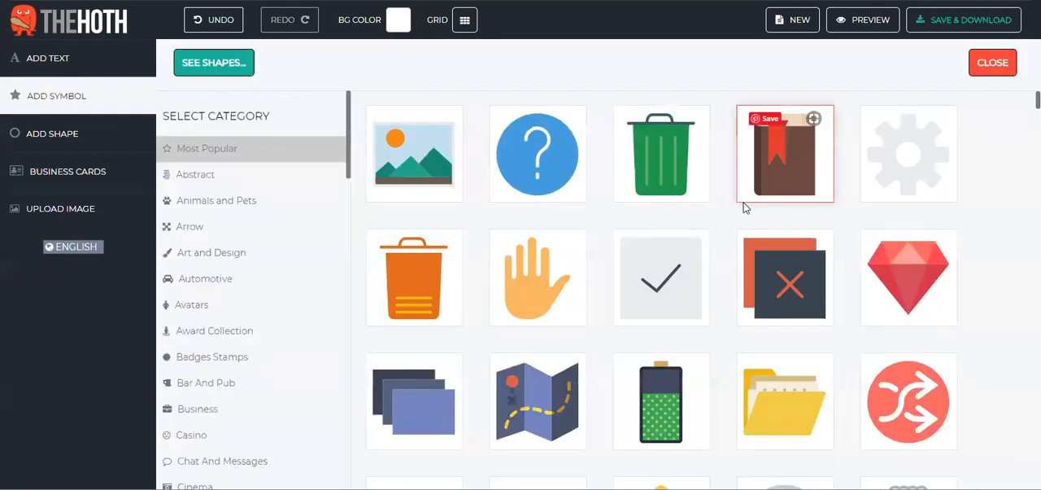
pyautogui.scroll(-5, 772, 209)
pyautogui.scroll(-15, 773, 210)
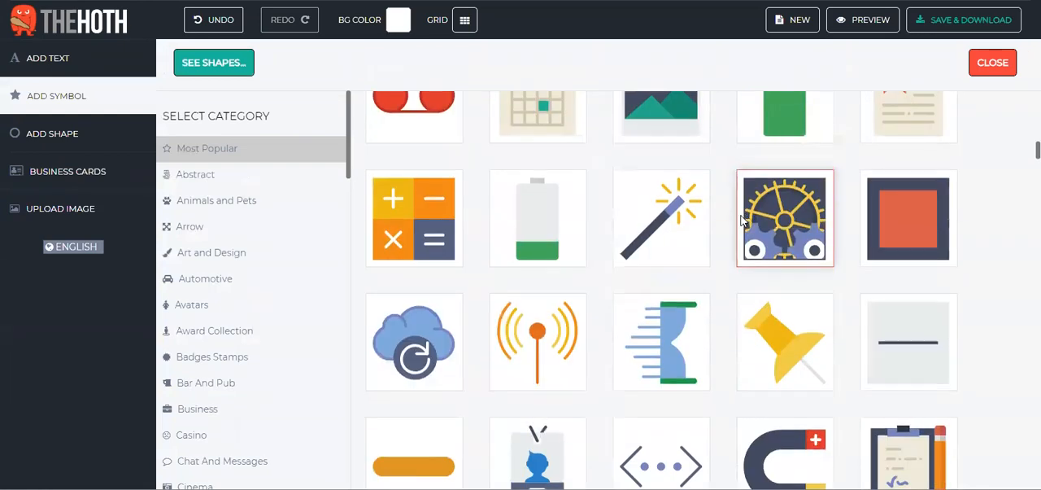
pyautogui.scroll(-6, 208, 171)
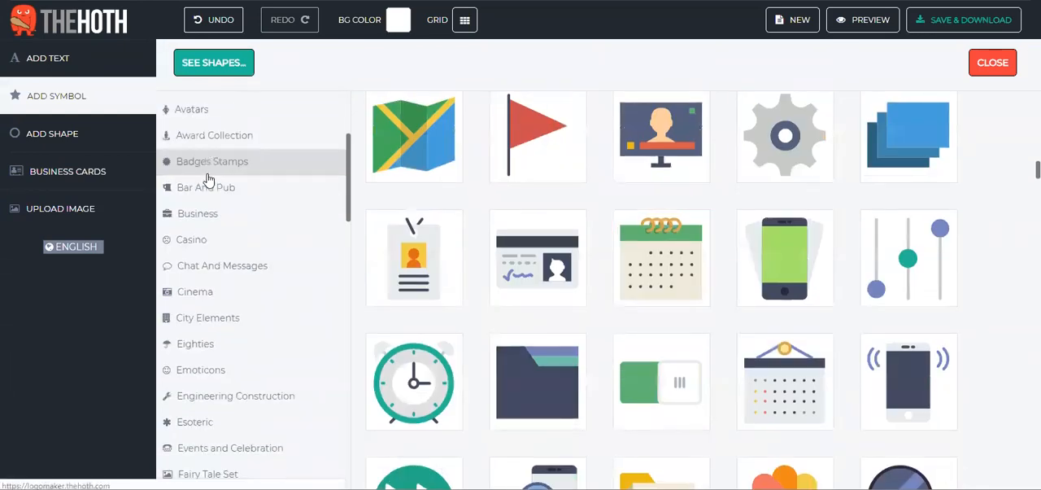
pyautogui.scroll(-10, 206, 179)
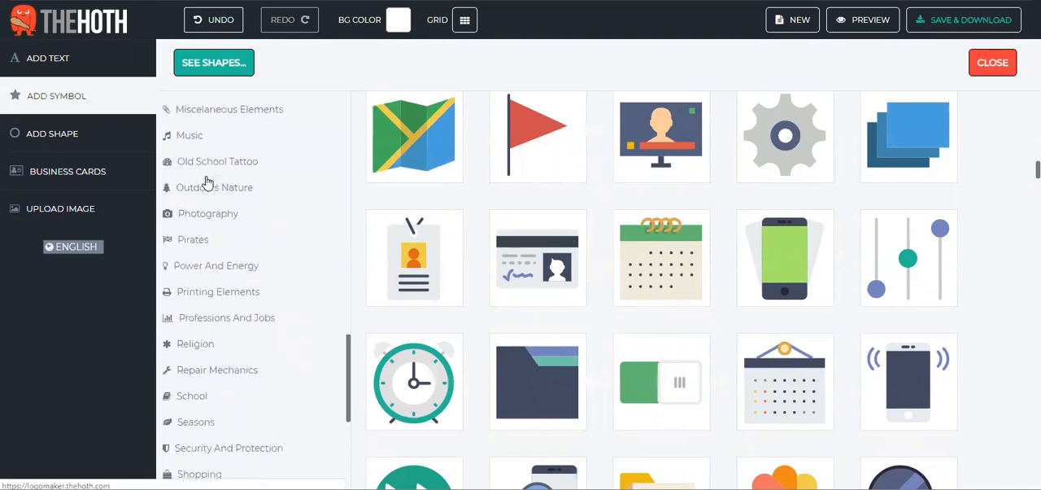
pyautogui.scroll(-2, 244, 205)
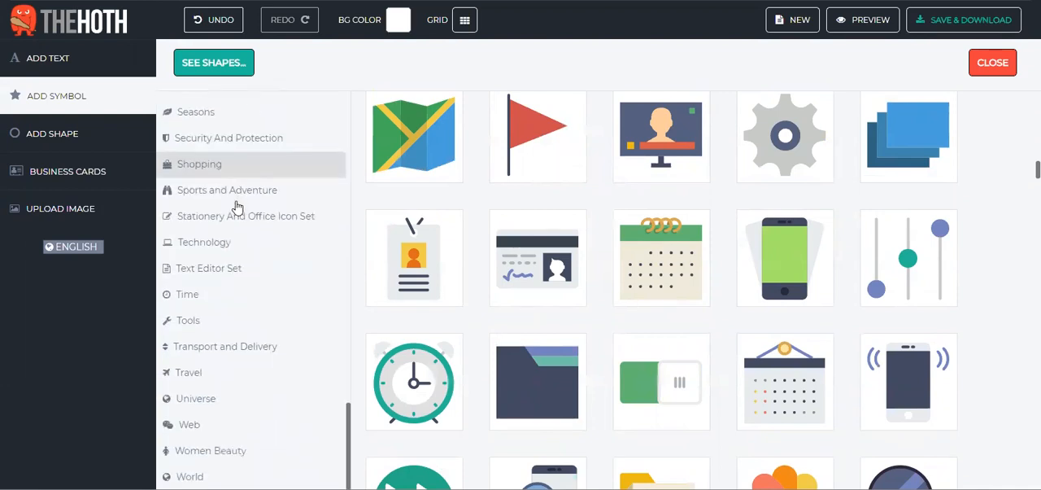
pyautogui.click(84, 146)
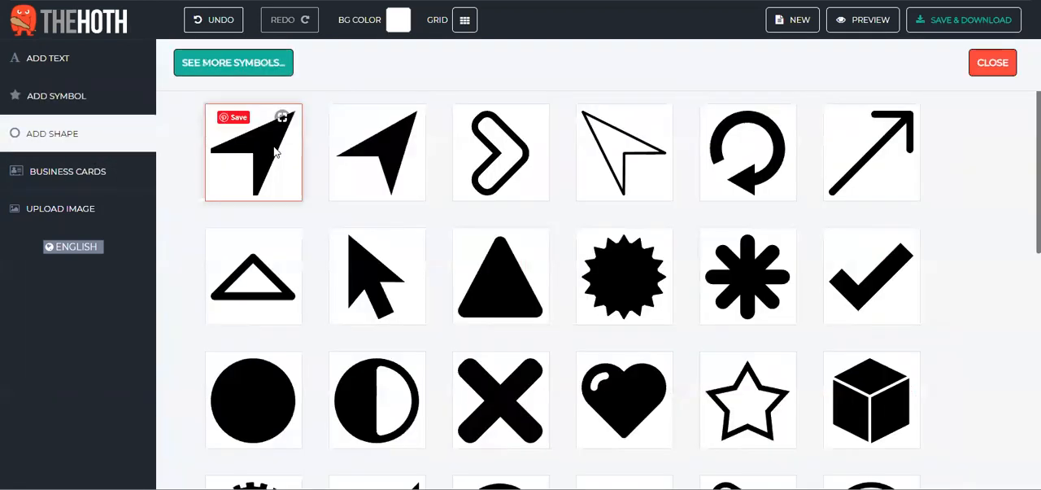
pyautogui.scroll(-7, 657, 225)
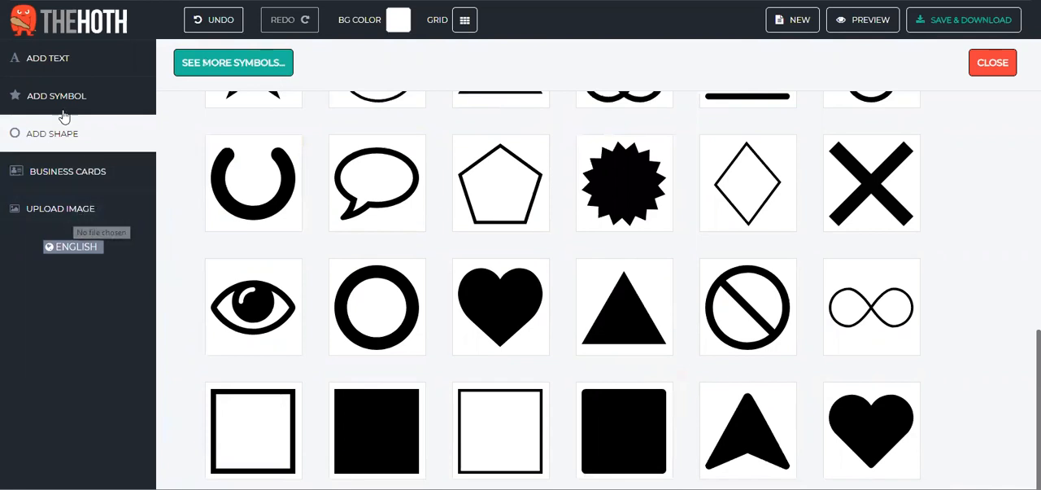
pyautogui.click(47, 62)
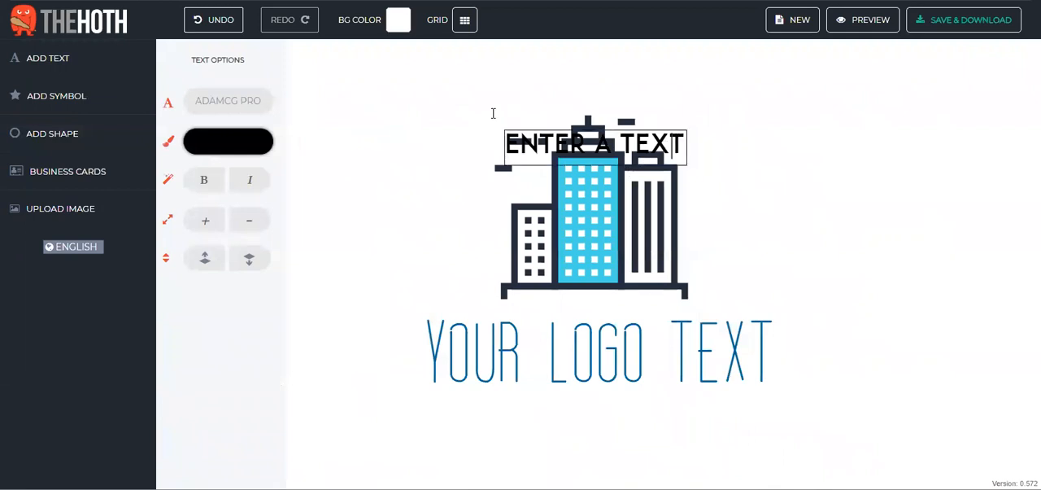
pyautogui.moveTo(679, 144); pyautogui.dragTo(519, 142)
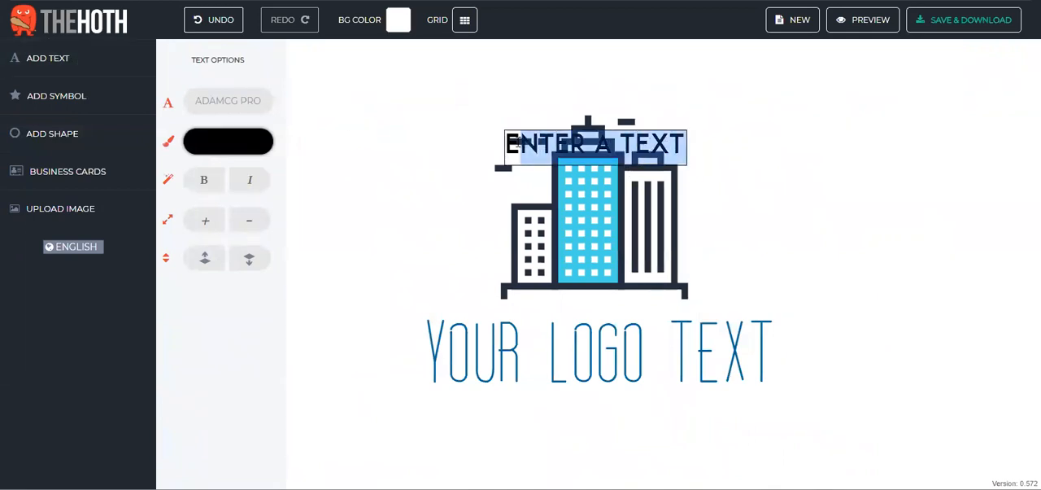
pyautogui.press('BackSpace')
pyautogui.press('BackSpace')
pyautogui.click(916, 141)
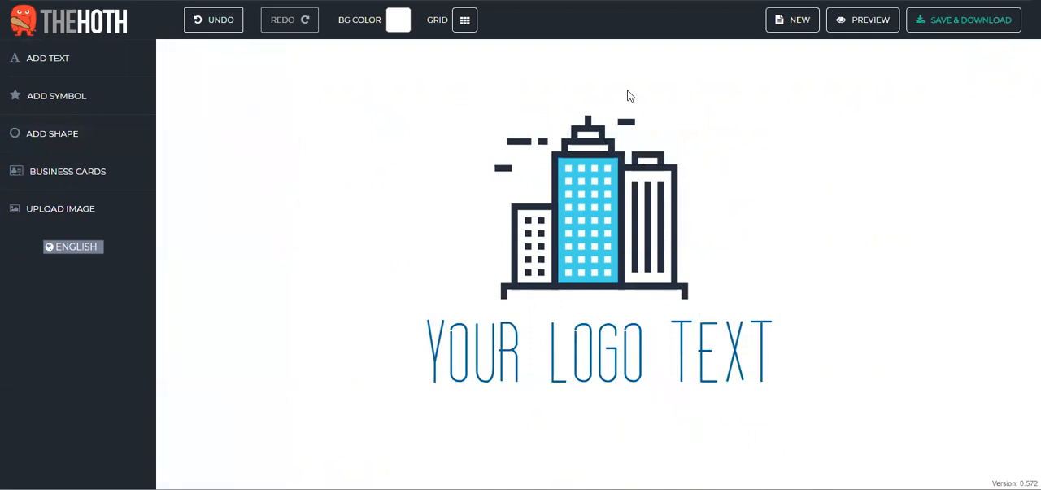
# Step: Recolour the building symbol's dark outlines, trying blue and pink ea83a9 before settling on hex 5e5657
pyautogui.click(597, 196)
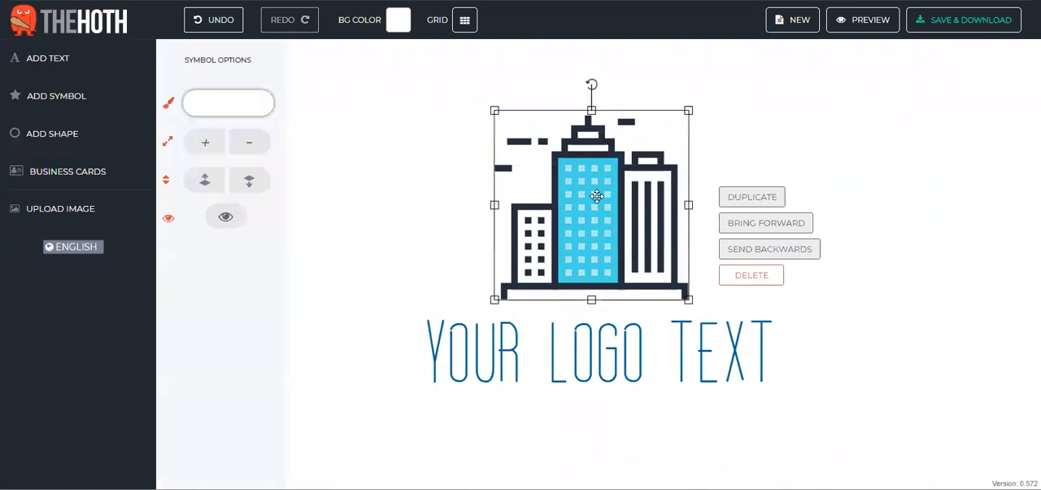
pyautogui.click(577, 129)
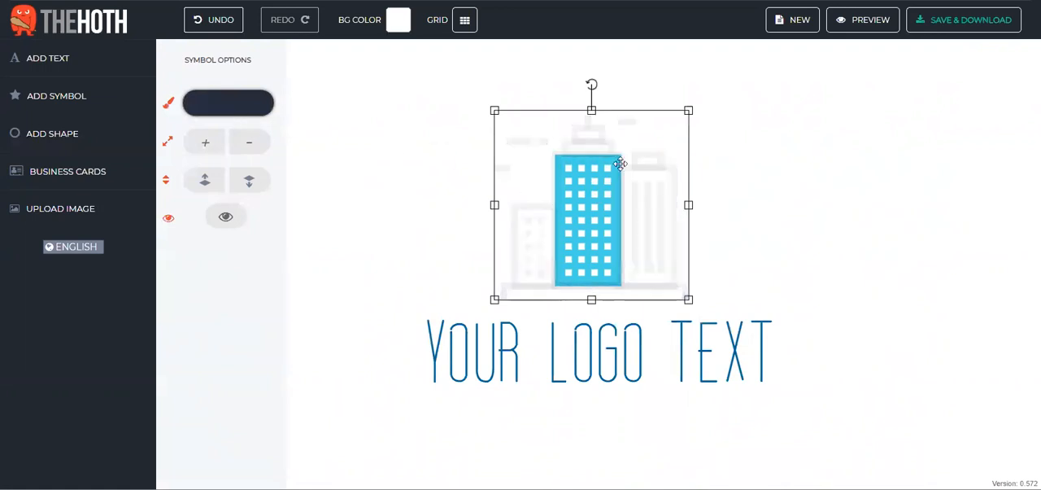
pyautogui.click(215, 98)
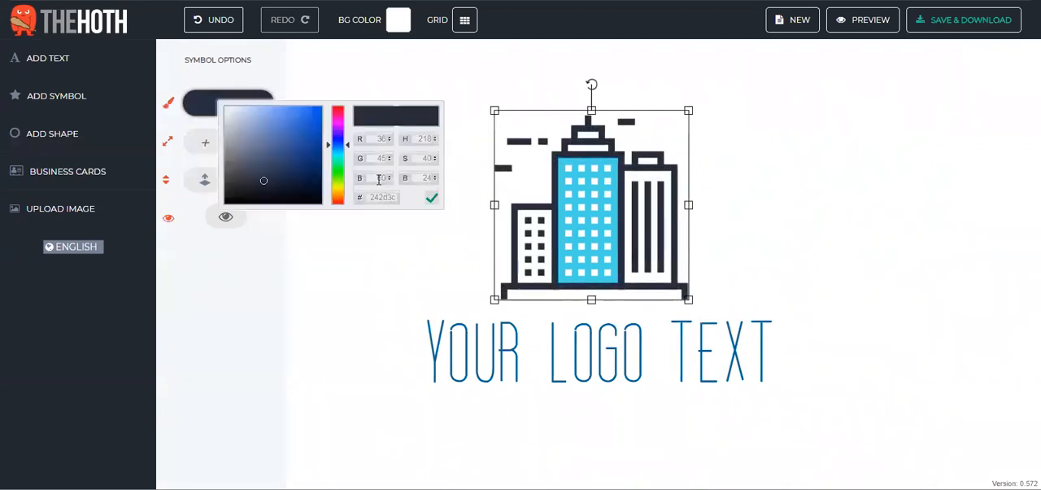
pyautogui.moveTo(348, 149)
pyautogui.mouseDown()
pyautogui.moveTo(348, 121)
pyautogui.moveTo(346, 140)
pyautogui.moveTo(302, 118)
pyautogui.moveTo(304, 130)
pyautogui.mouseUp()
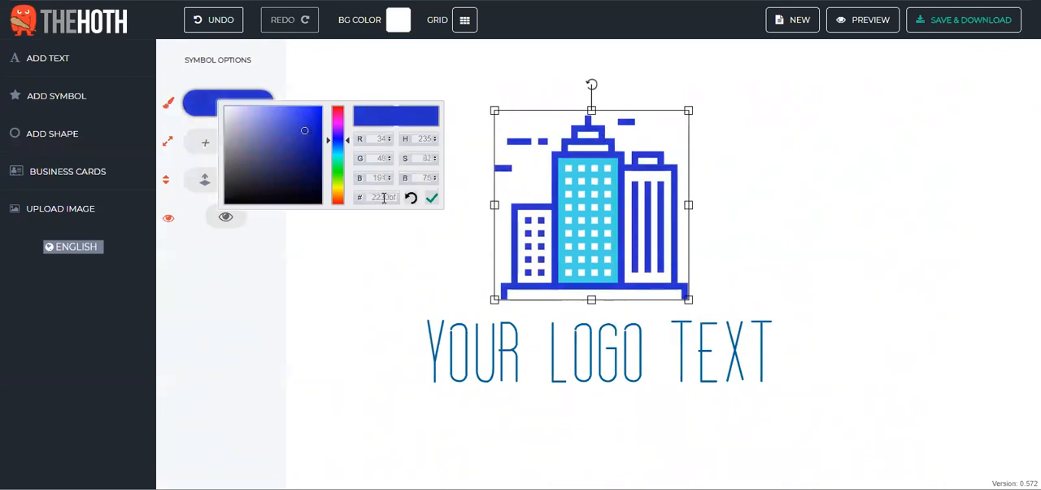
pyautogui.doubleClick(374, 197)
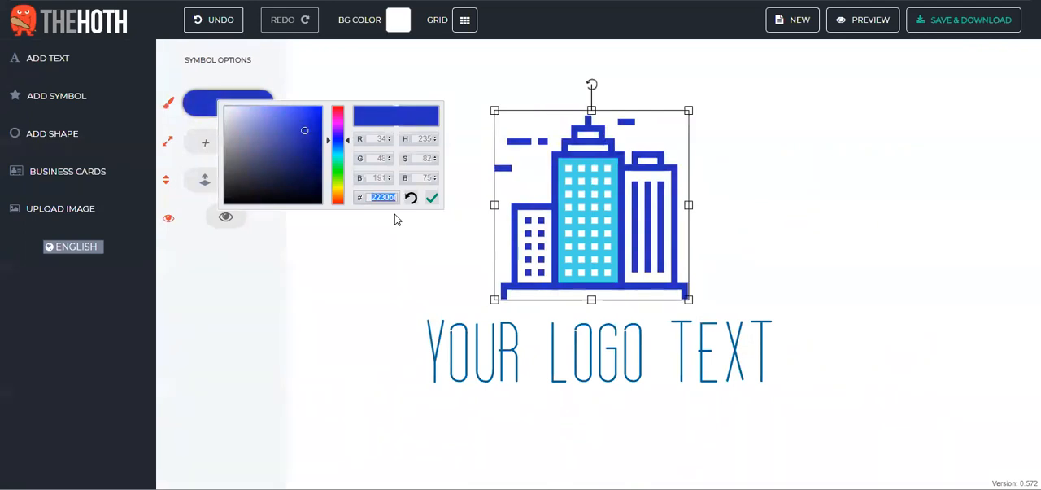
pyautogui.write('ea83a9')
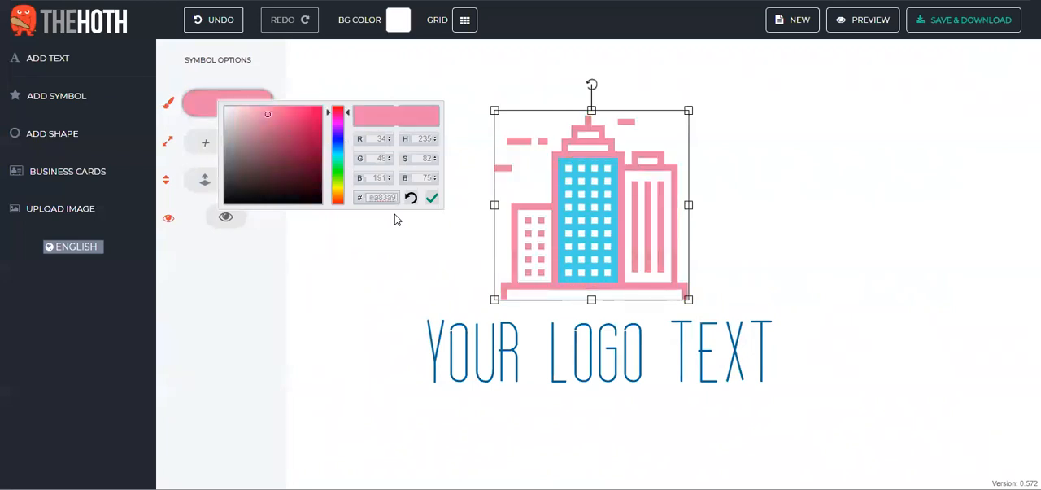
pyautogui.press('BackSpace')
pyautogui.press('BackSpace')
pyautogui.press('BackSpace')
pyautogui.press('BackSpace')
pyautogui.press('BackSpace')
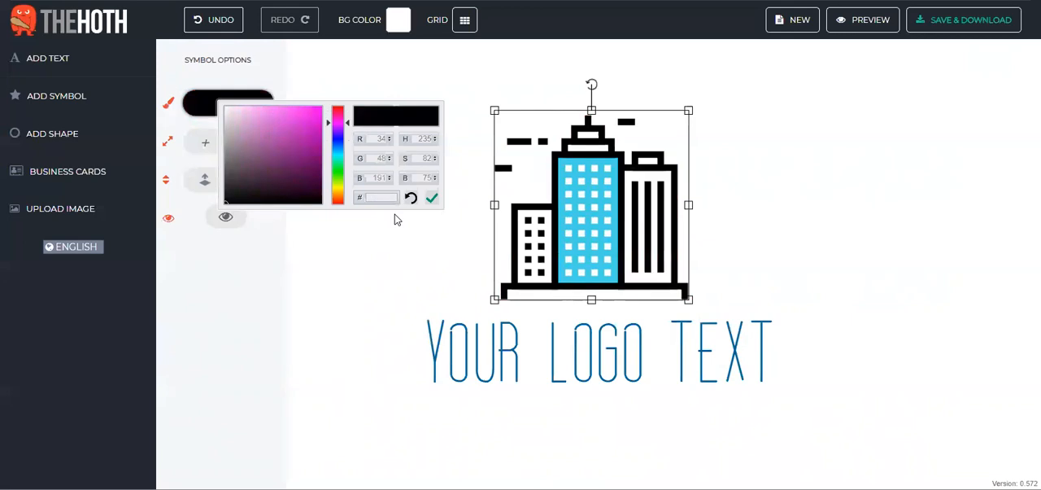
pyautogui.write('5e5667')
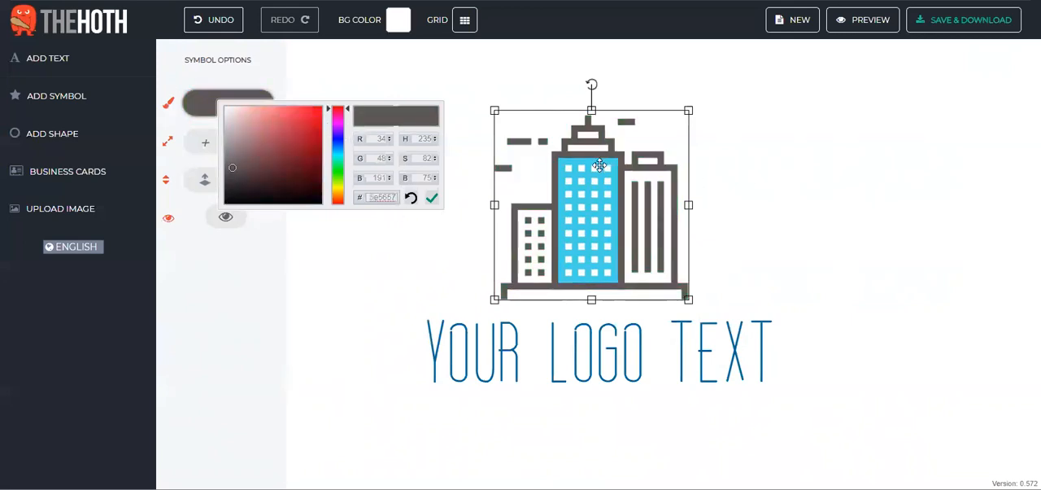
pyautogui.click(700, 182)
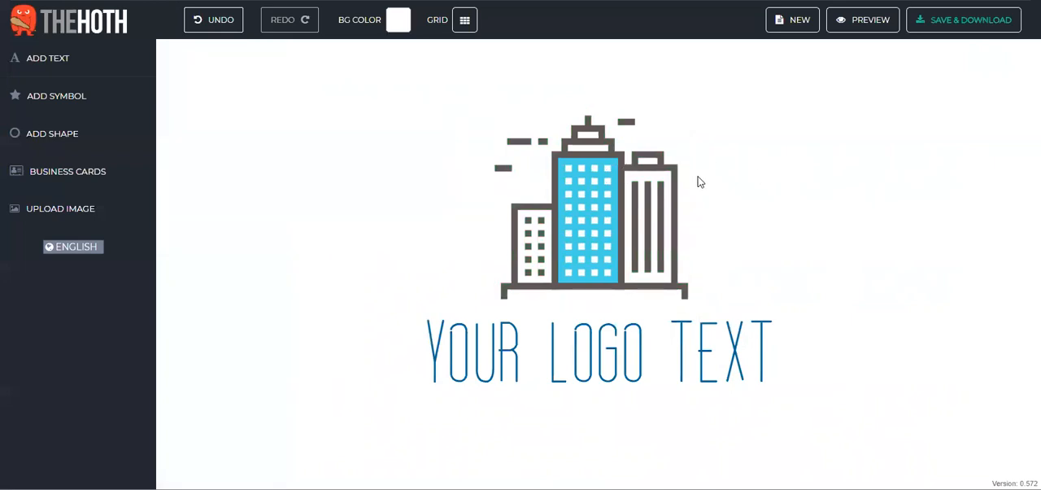
# Step: Change the light-blue fill of the tall middle building to pink, hex ea83a9
pyautogui.click(576, 176)
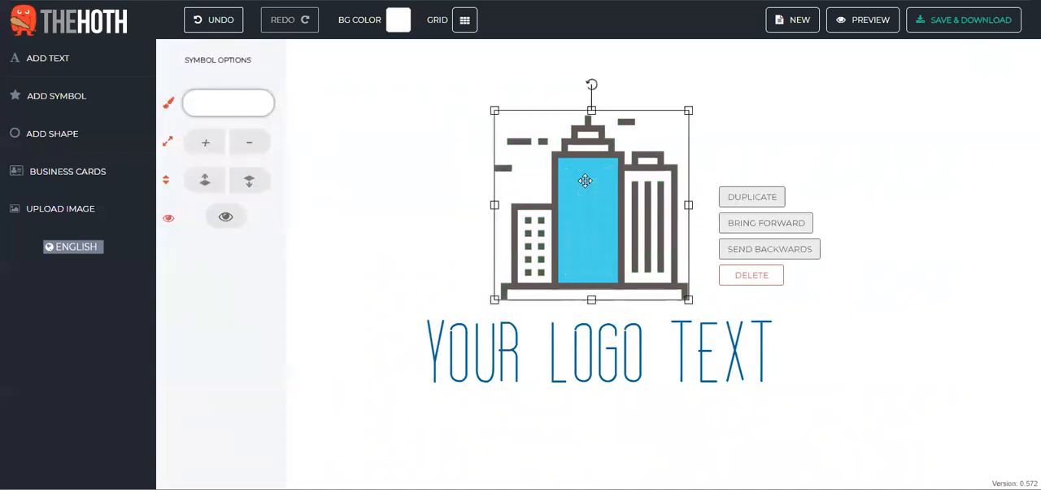
pyautogui.click(561, 166)
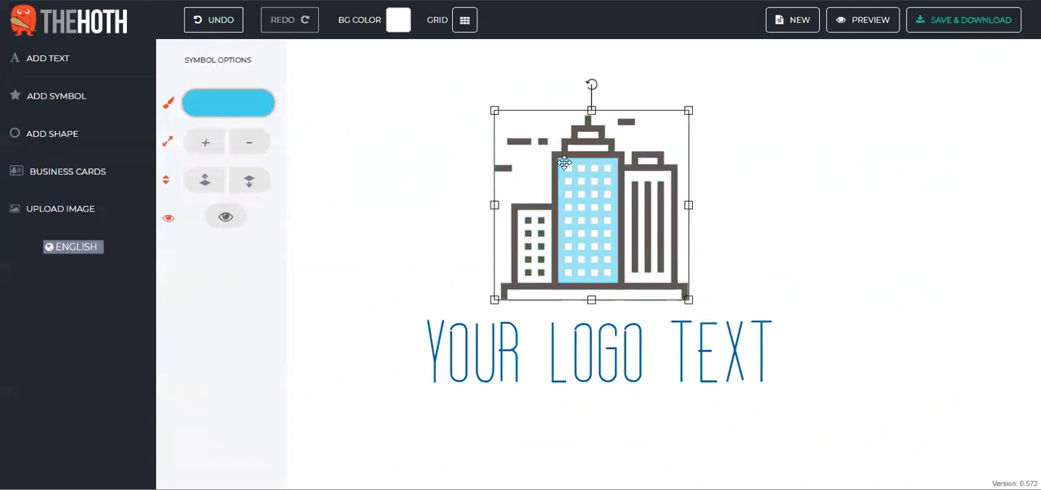
pyautogui.click(236, 104)
pyautogui.doubleClick(395, 199)
pyautogui.write('ea93a9')
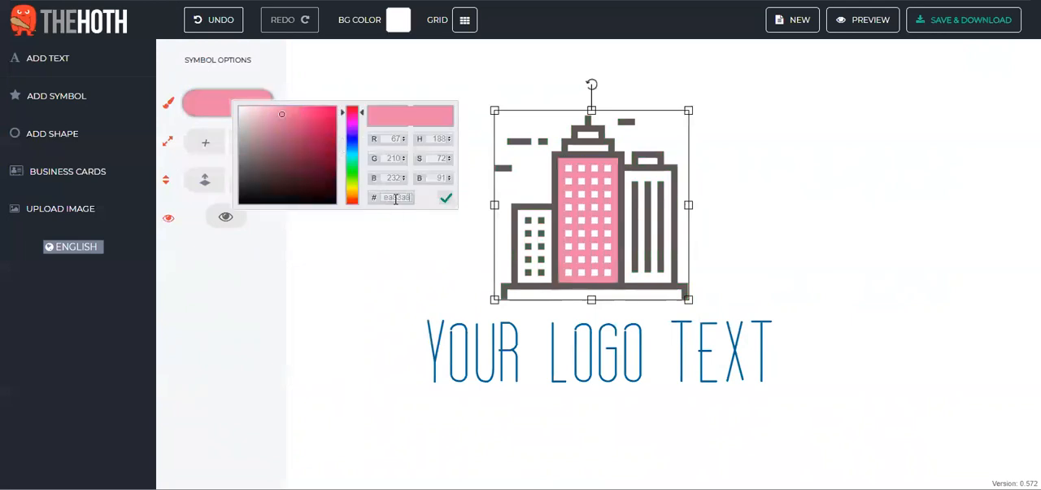
pyautogui.click(851, 197)
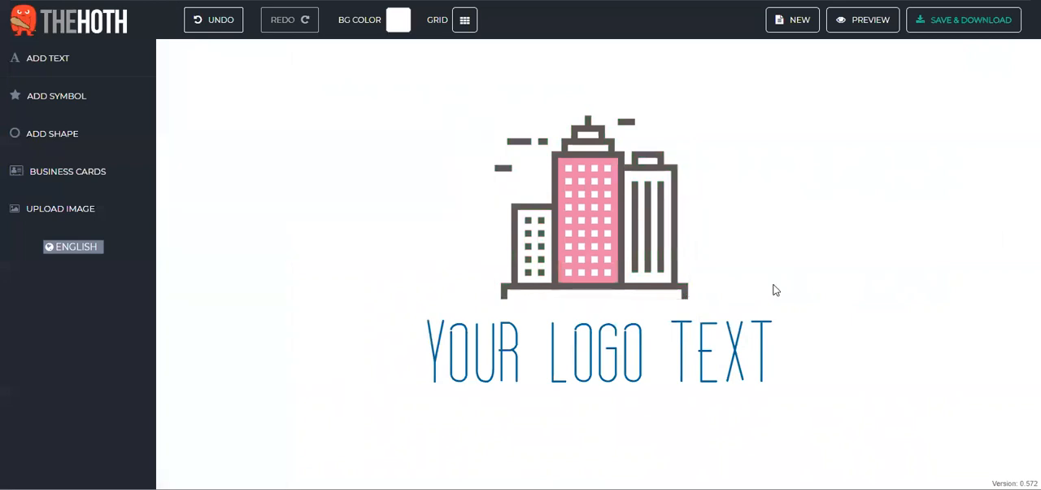
# Step: Replace the placeholder logo text below the buildings with "Big Income Paradise"
pyautogui.click(621, 358)
pyautogui.click(530, 361)
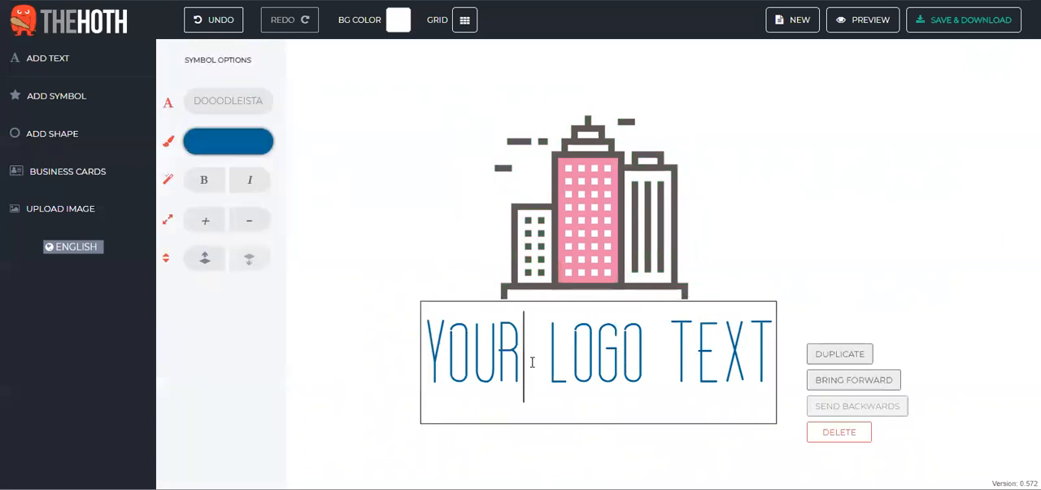
pyautogui.hotkey('ctrl', 'a')
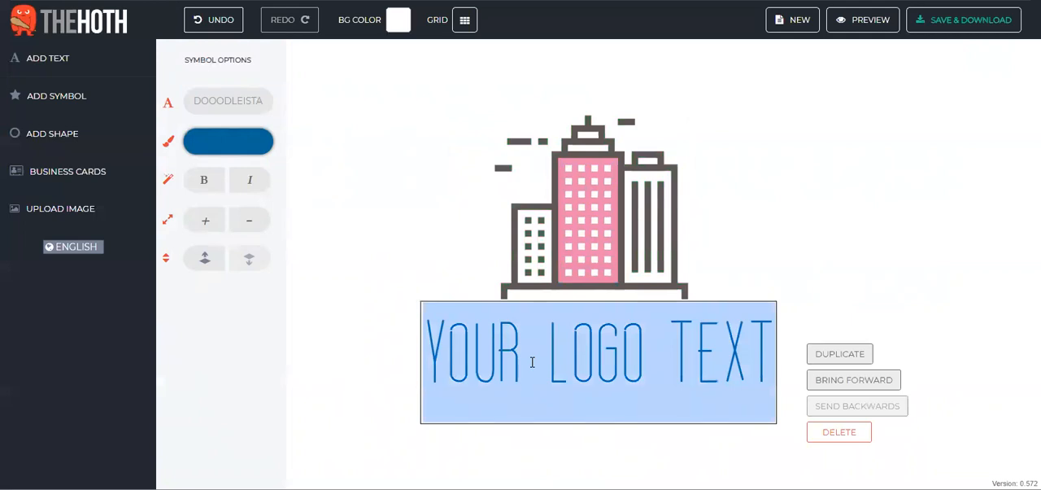
pyautogui.write('BIG INCOME PARADISE')
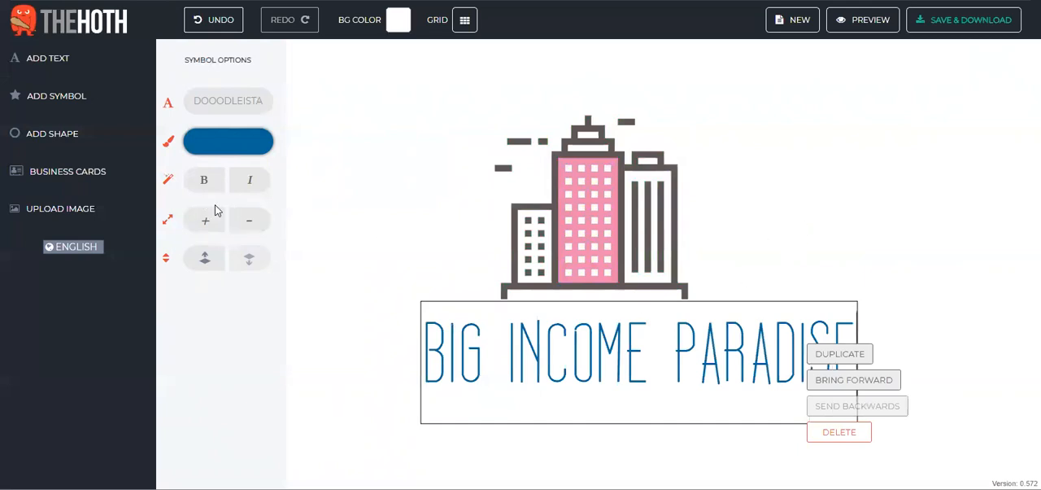
pyautogui.click(250, 221)
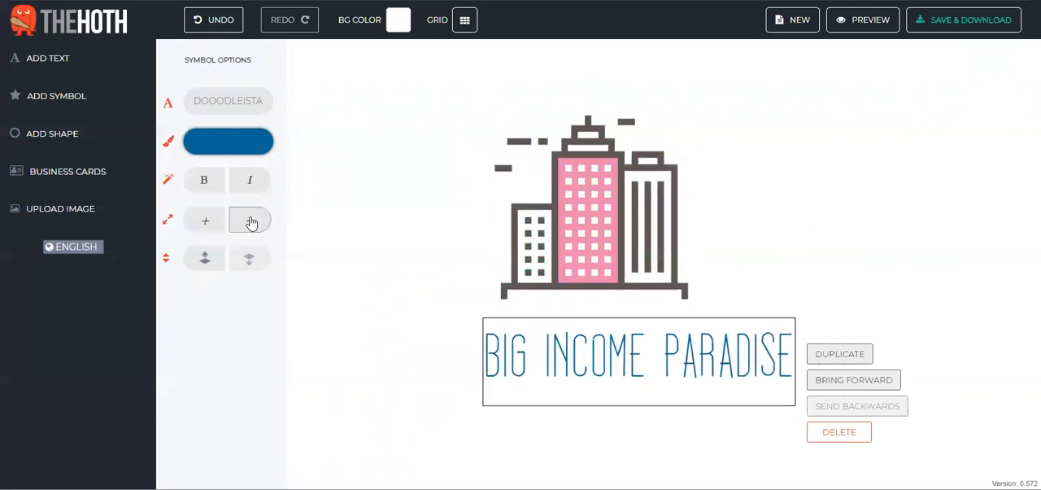
pyautogui.click(202, 220)
pyautogui.click(202, 219)
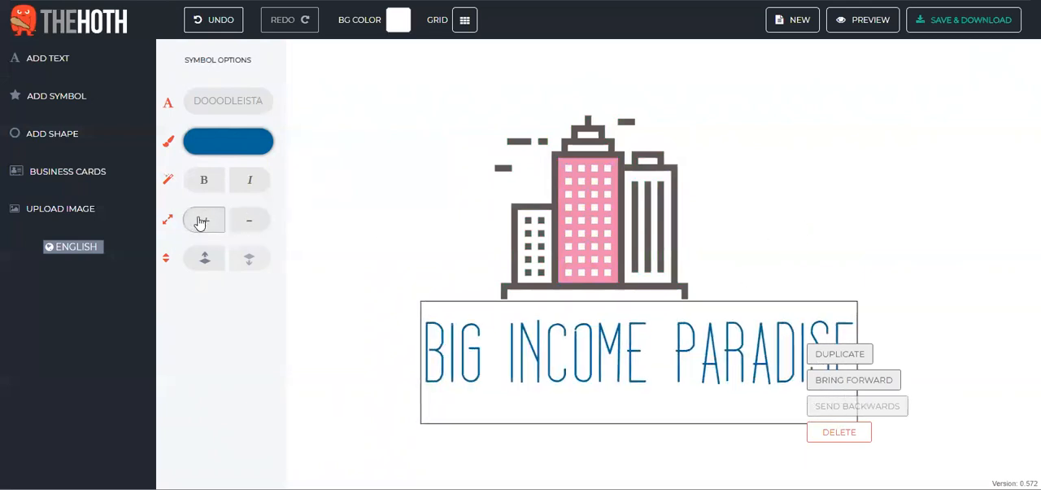
# Step: Try the Chunky font on the logo text, and settle on Grand Hotel Regular
pyautogui.click(232, 101)
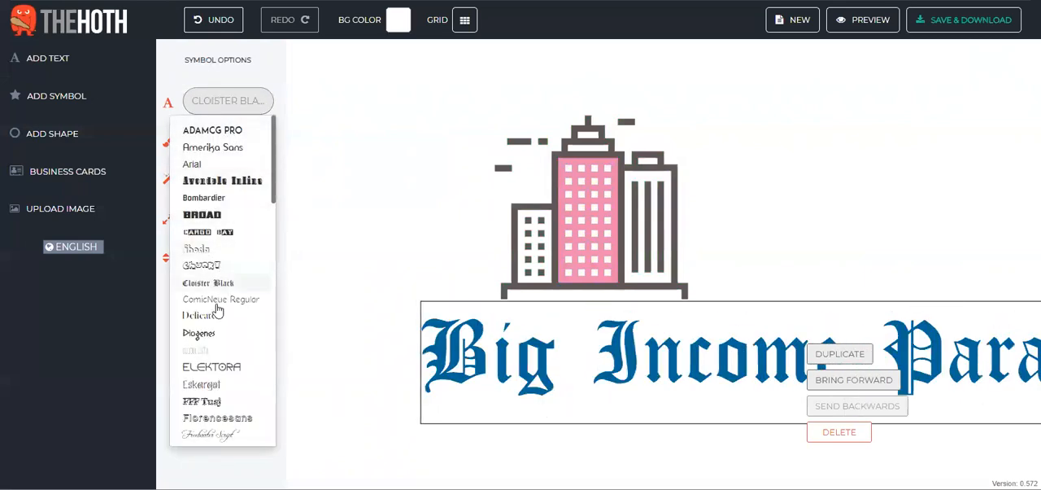
pyautogui.click(209, 272)
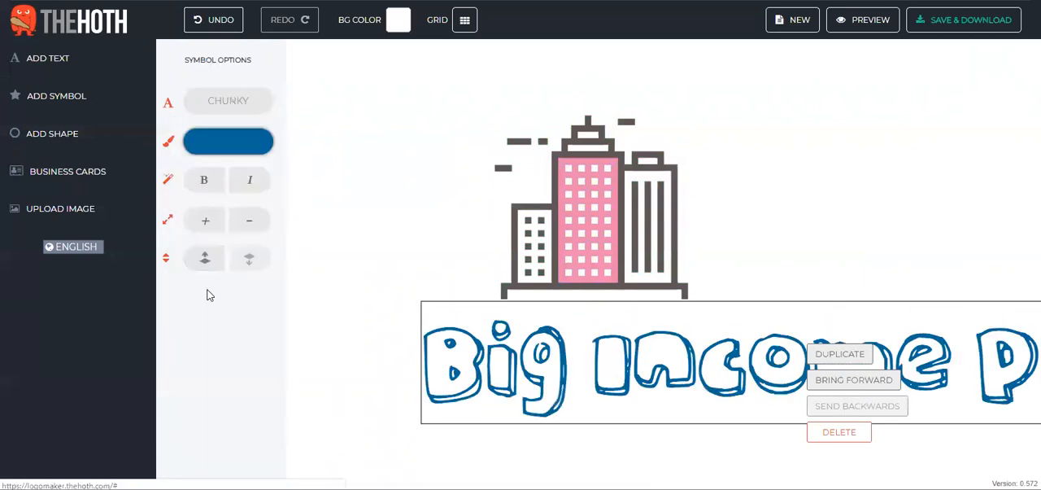
pyautogui.click(258, 107)
pyautogui.scroll(-2, 230, 275)
pyautogui.scroll(-3, 230, 275)
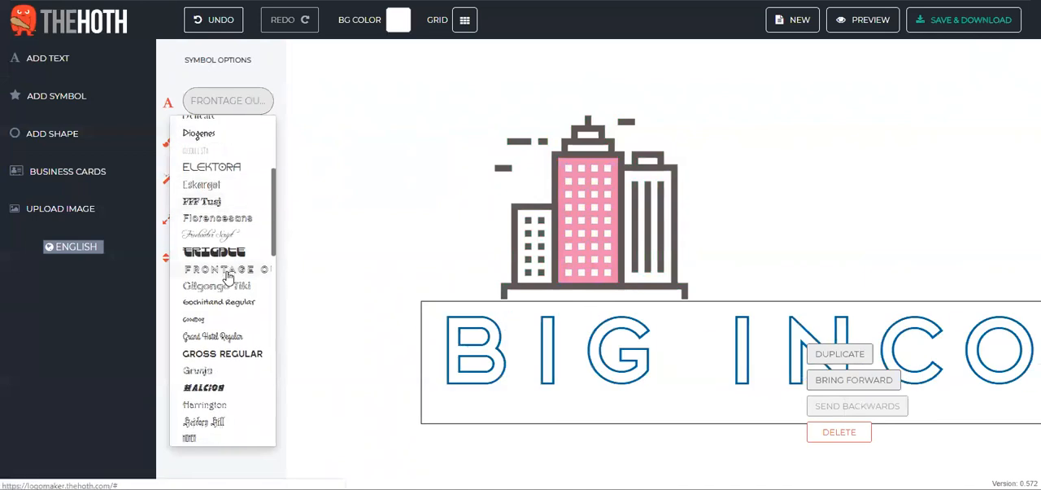
pyautogui.click(208, 274)
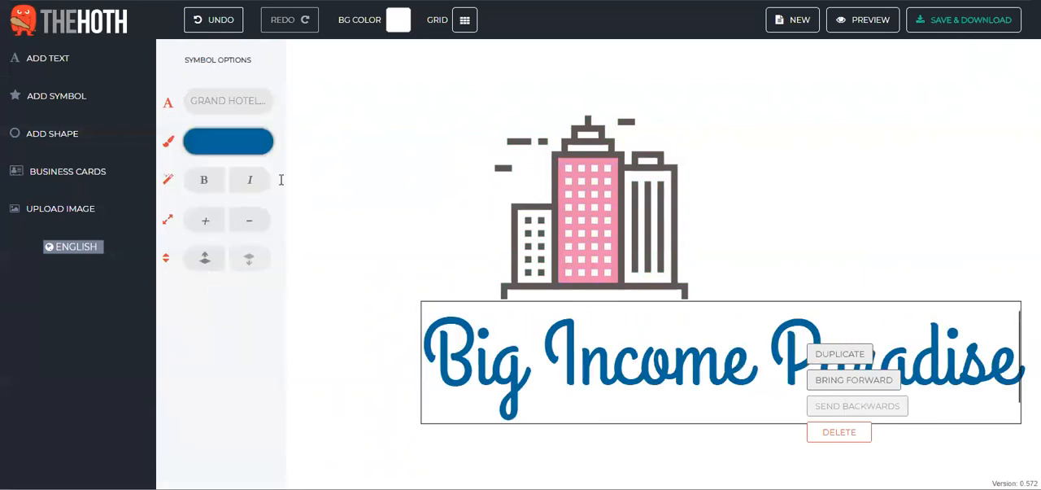
# Step: Shrink the logo text several sizes and centre it beneath the building symbol
pyautogui.click(249, 231)
pyautogui.click(249, 231)
pyautogui.click(248, 231)
pyautogui.click(249, 230)
pyautogui.click(249, 231)
pyautogui.click(248, 231)
pyautogui.click(249, 231)
pyautogui.doubleClick(249, 231)
pyautogui.click(753, 368)
pyautogui.moveTo(753, 369); pyautogui.dragTo(609, 338)
pyautogui.click(785, 325)
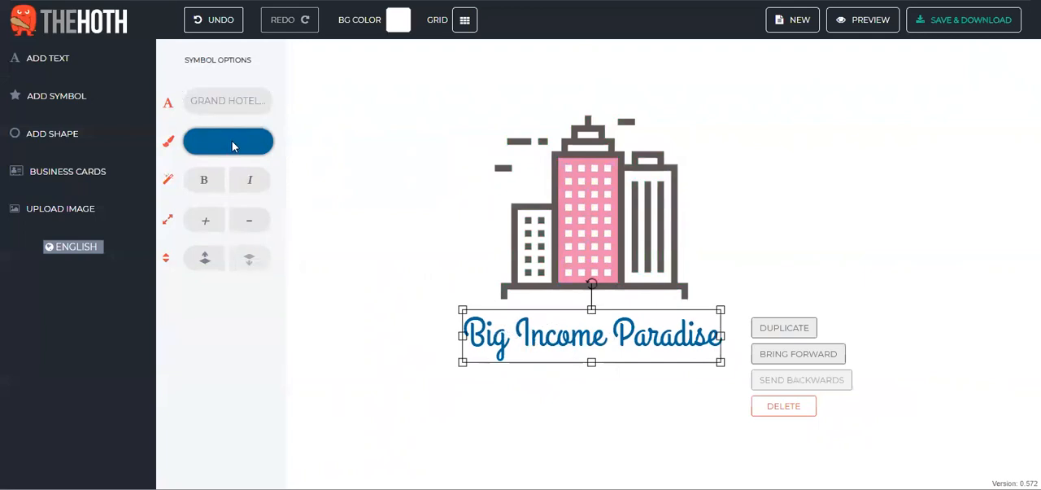
# Step: Colour the logo text pink with hex ea83a9 and move it slightly up, closer to the buildings
pyautogui.click(227, 145)
pyautogui.doubleClick(400, 240)
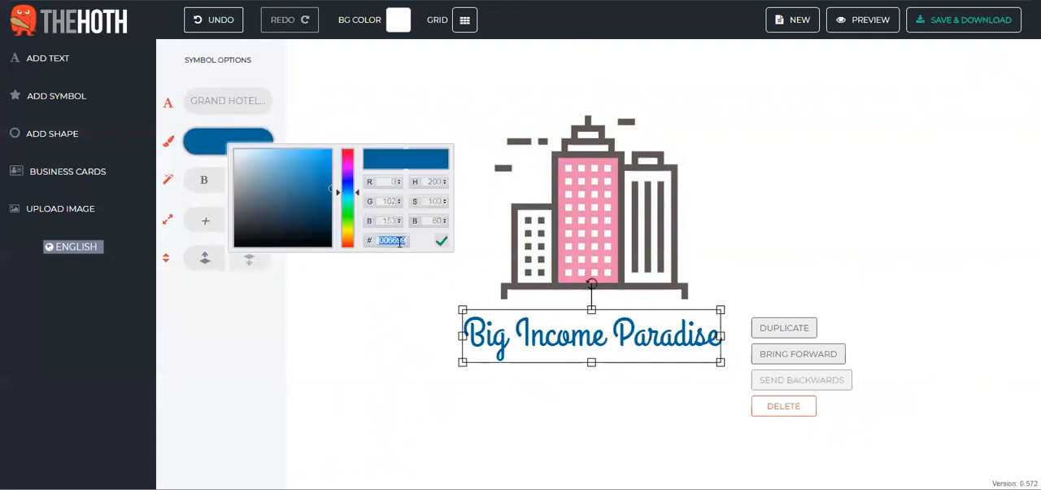
pyautogui.write('ea83a5')
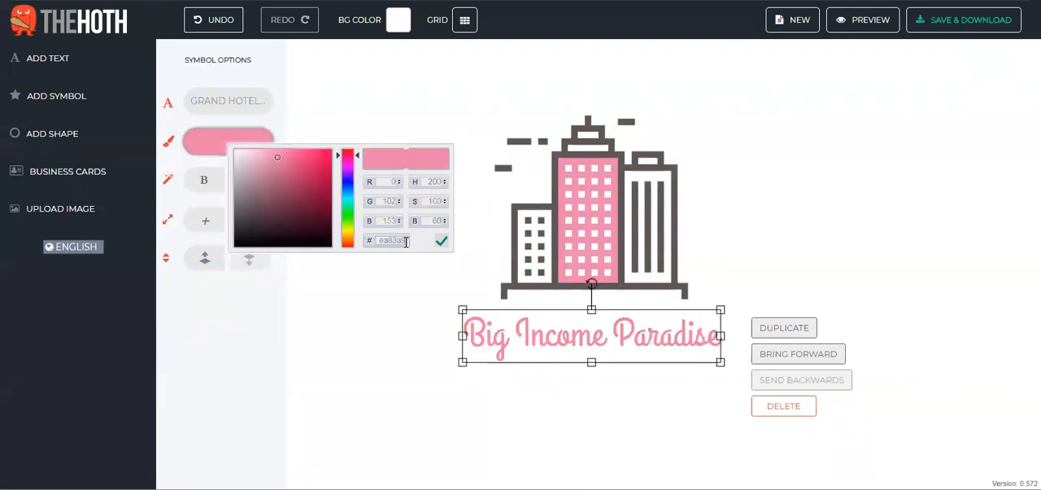
pyautogui.click(815, 235)
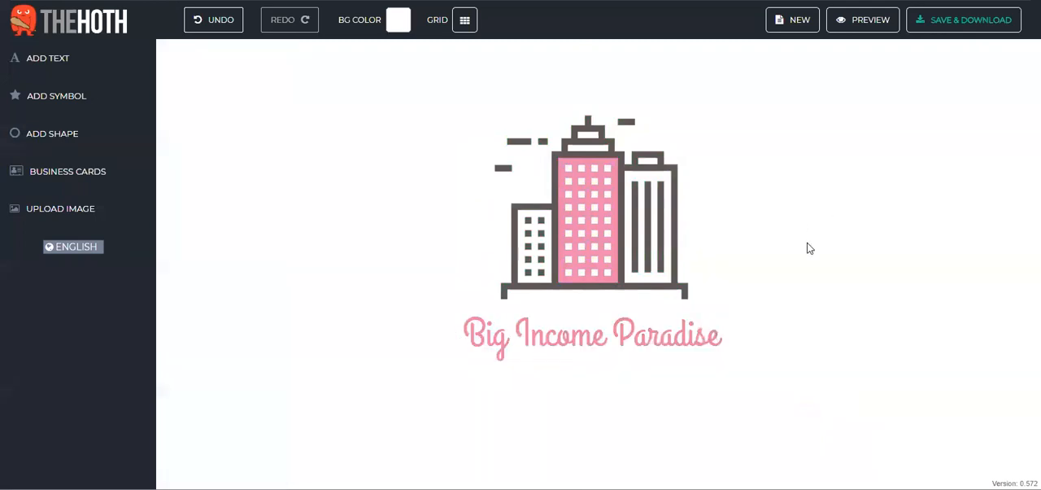
pyautogui.moveTo(643, 338); pyautogui.dragTo(643, 328)
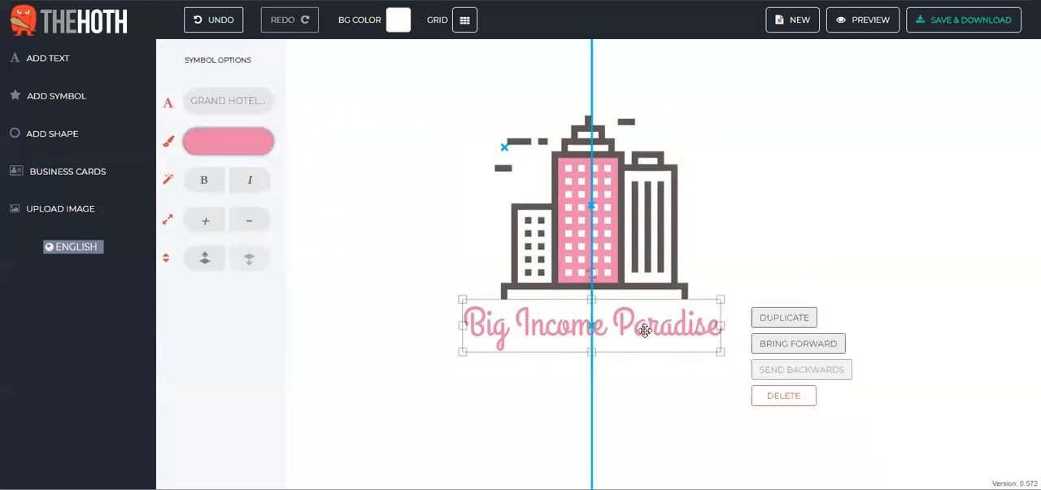
pyautogui.click(773, 253)
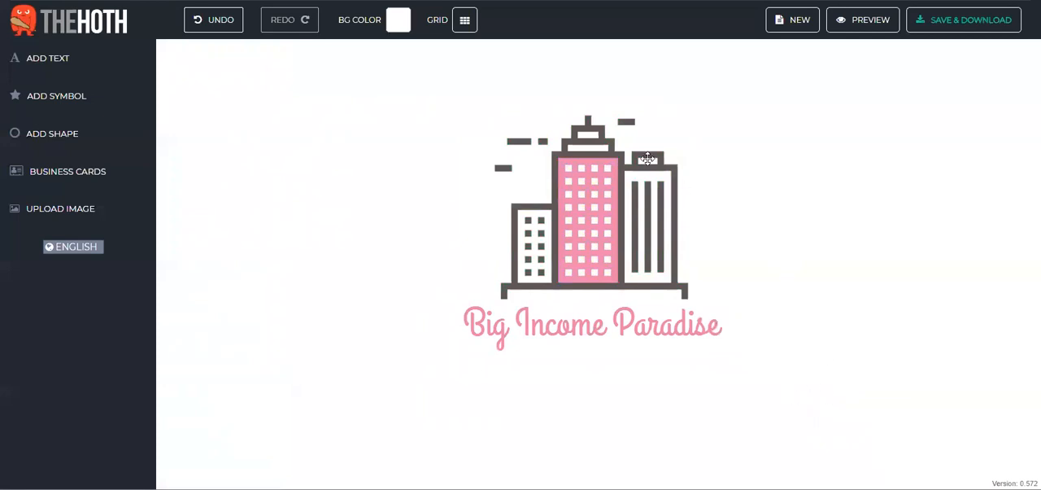
# Step: Save and download the finished logo, and look over the files in premiumlogo.zip
pyautogui.click(950, 27)
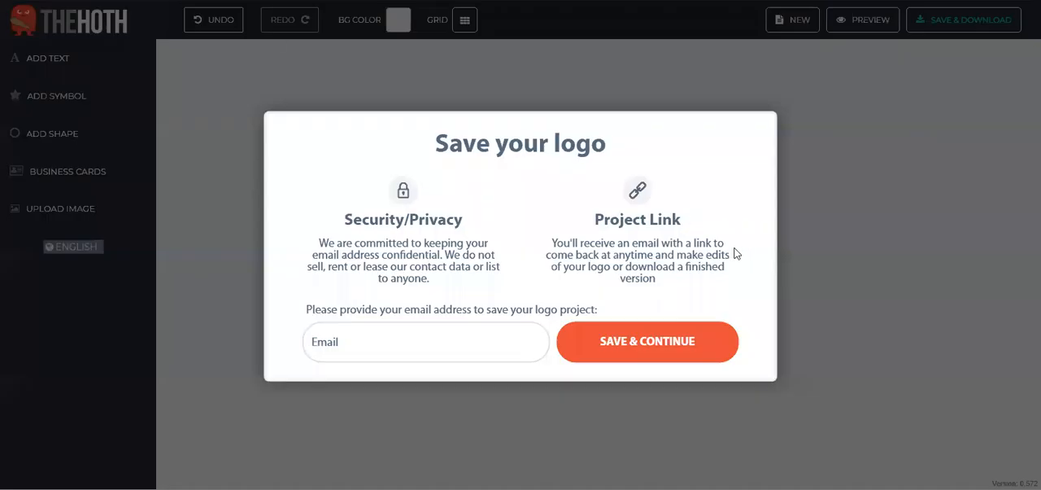
pyautogui.click(809, 235)
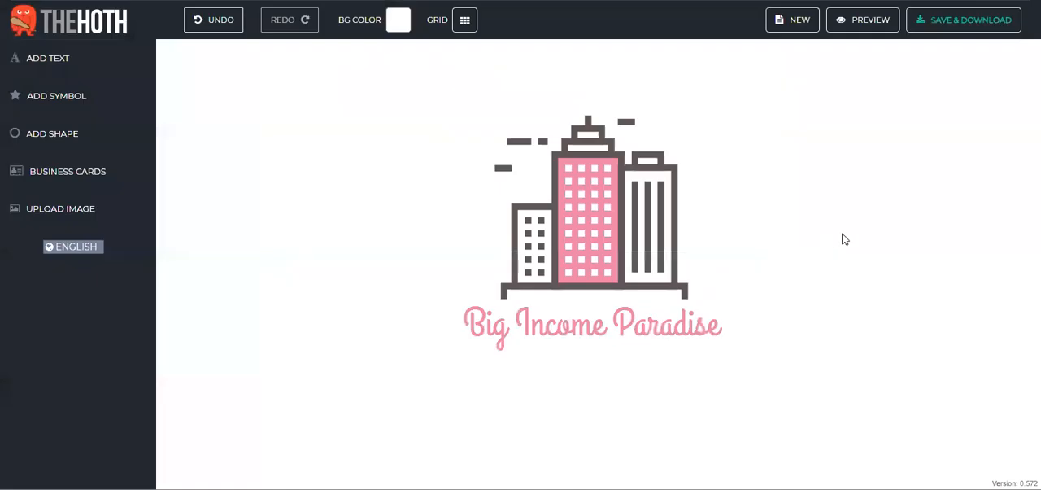